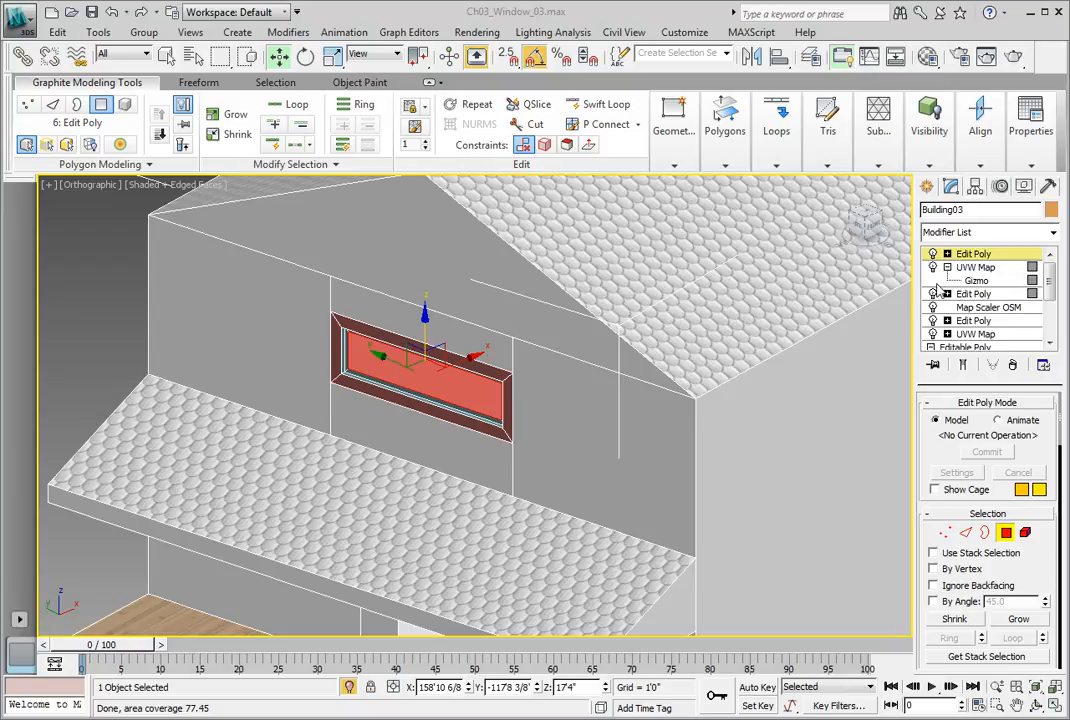
# - Bevel the selected window pane polygon with a height of -1" and an outline of -1"
pyautogui.click(725, 167)
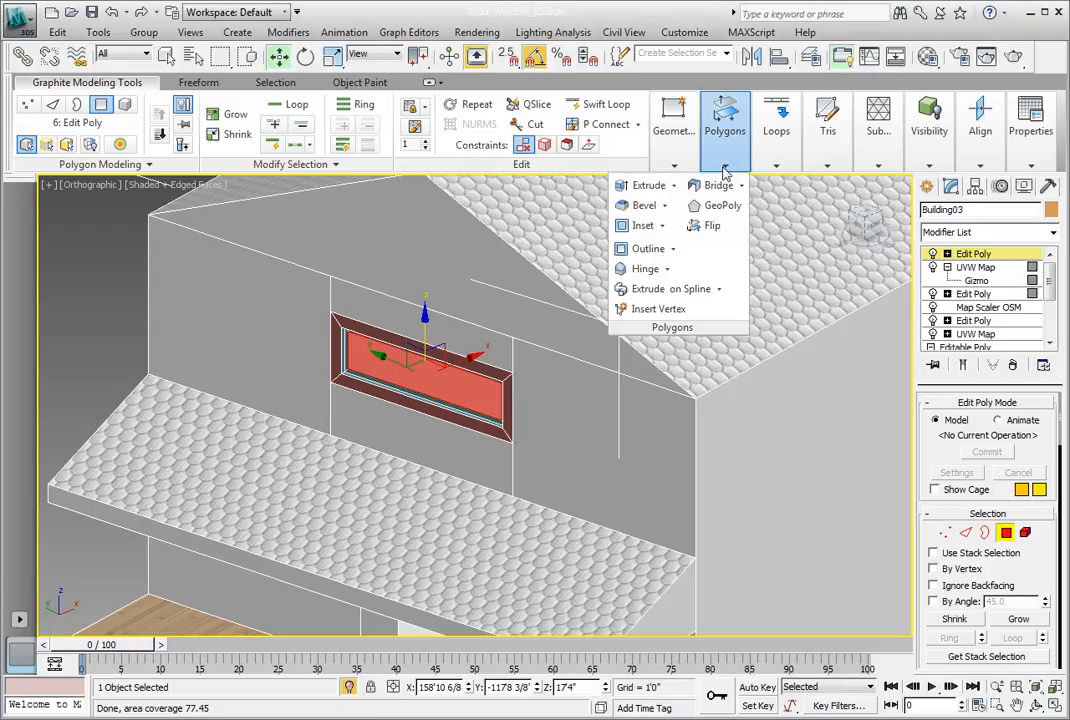
pyautogui.click(664, 205)
pyautogui.click(658, 226)
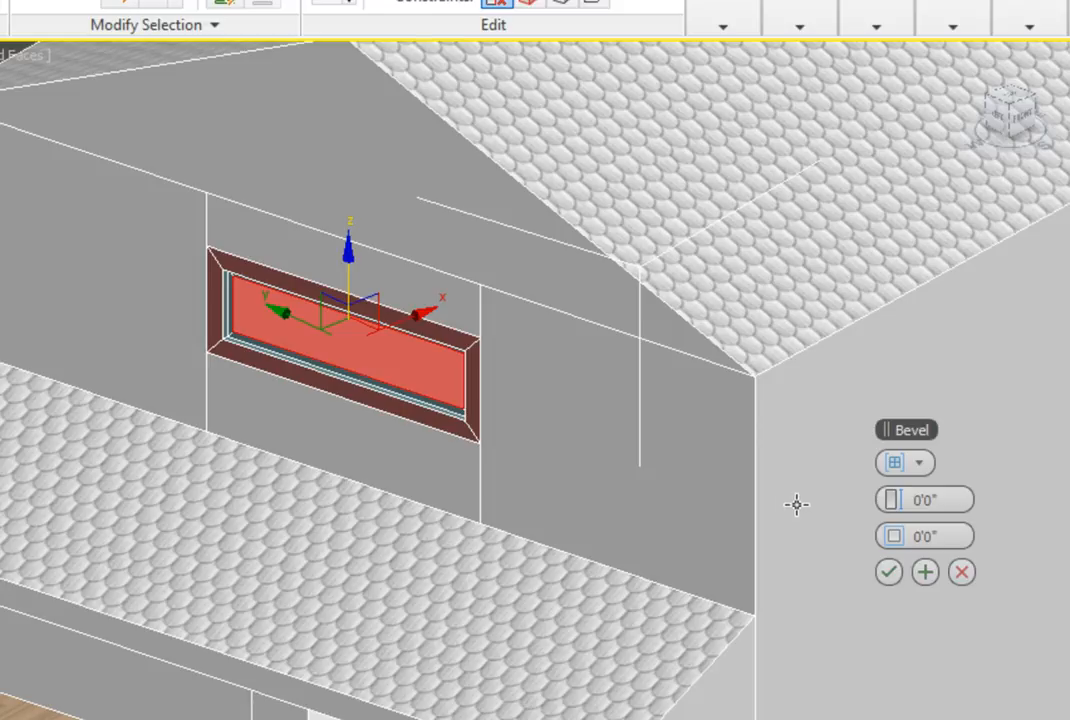
pyautogui.moveTo(963, 500); pyautogui.dragTo(849, 493)
pyautogui.write('-1"')
pyautogui.press('Return')
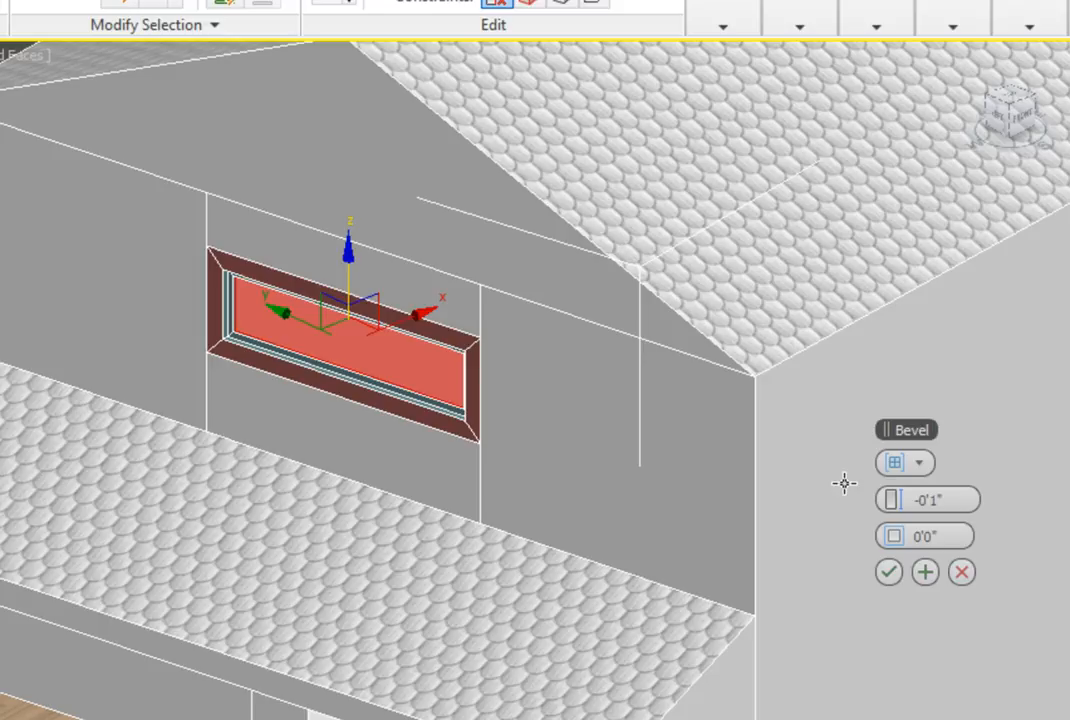
pyautogui.press('Tab')
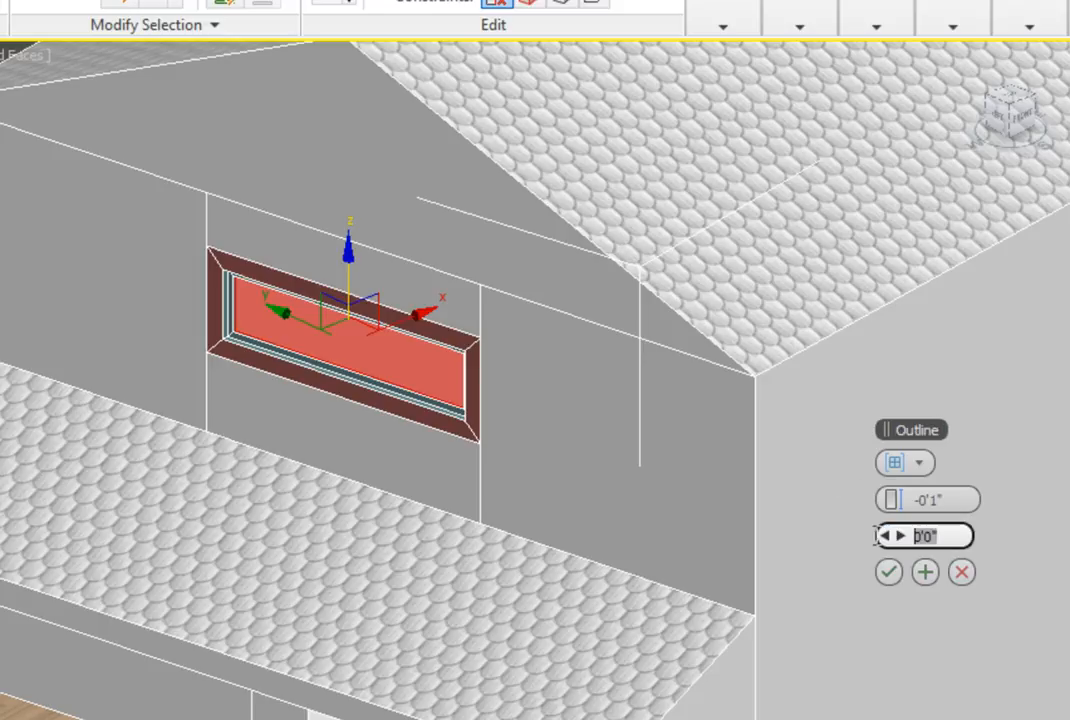
pyautogui.write('-1')
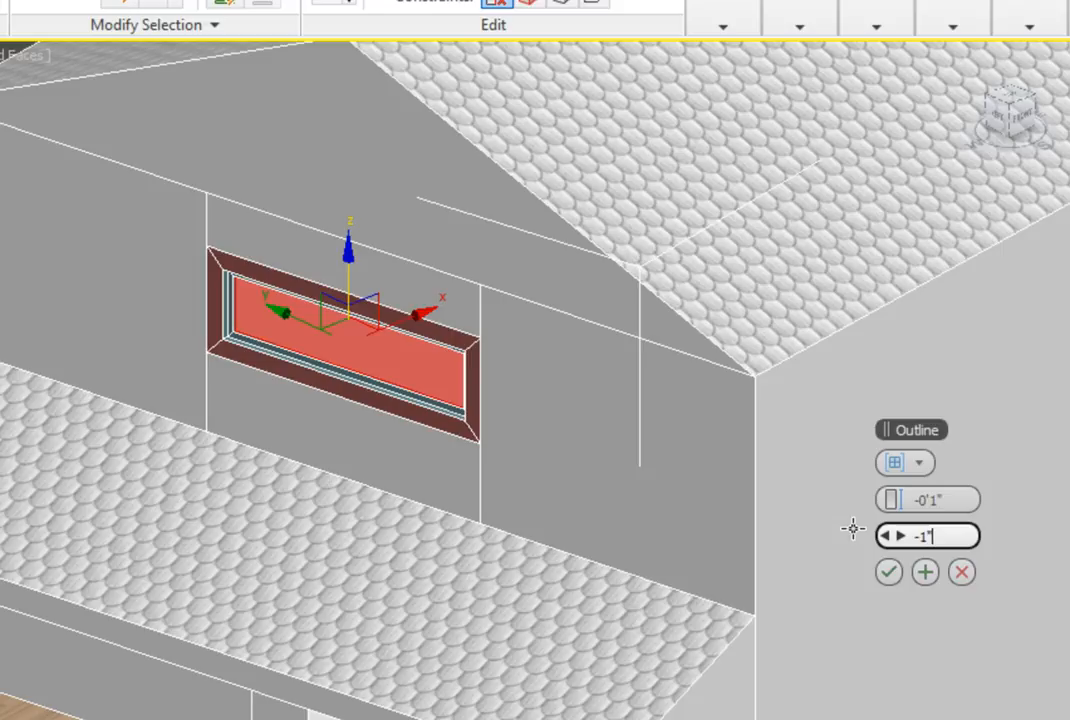
pyautogui.press('Return')
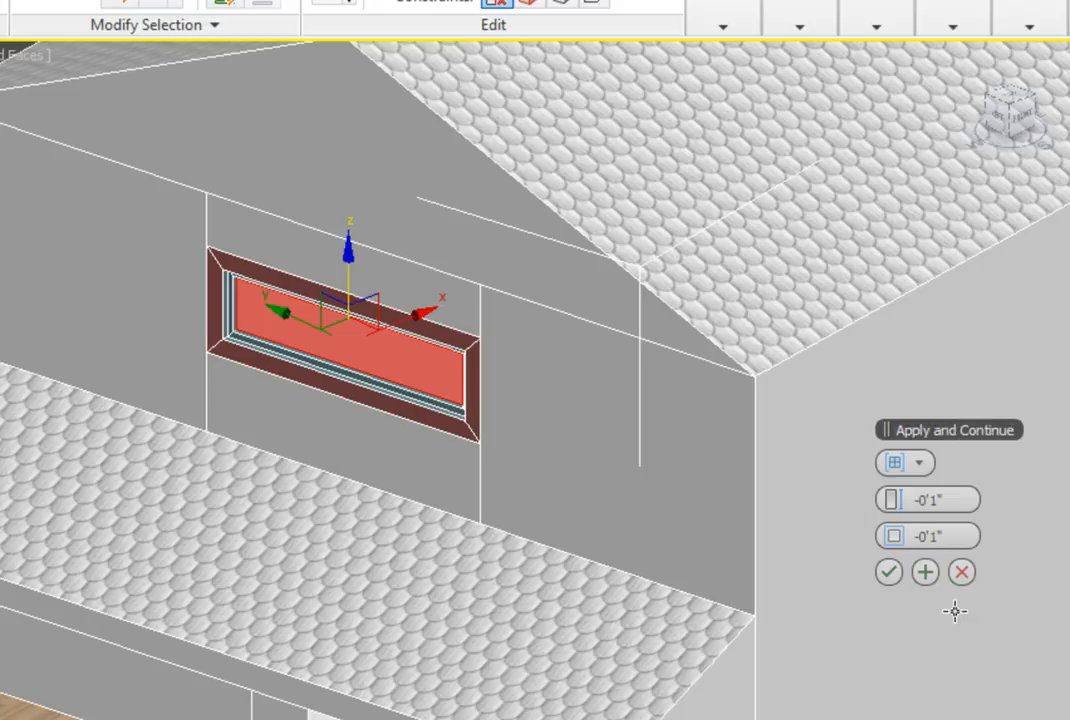
pyautogui.click(889, 573)
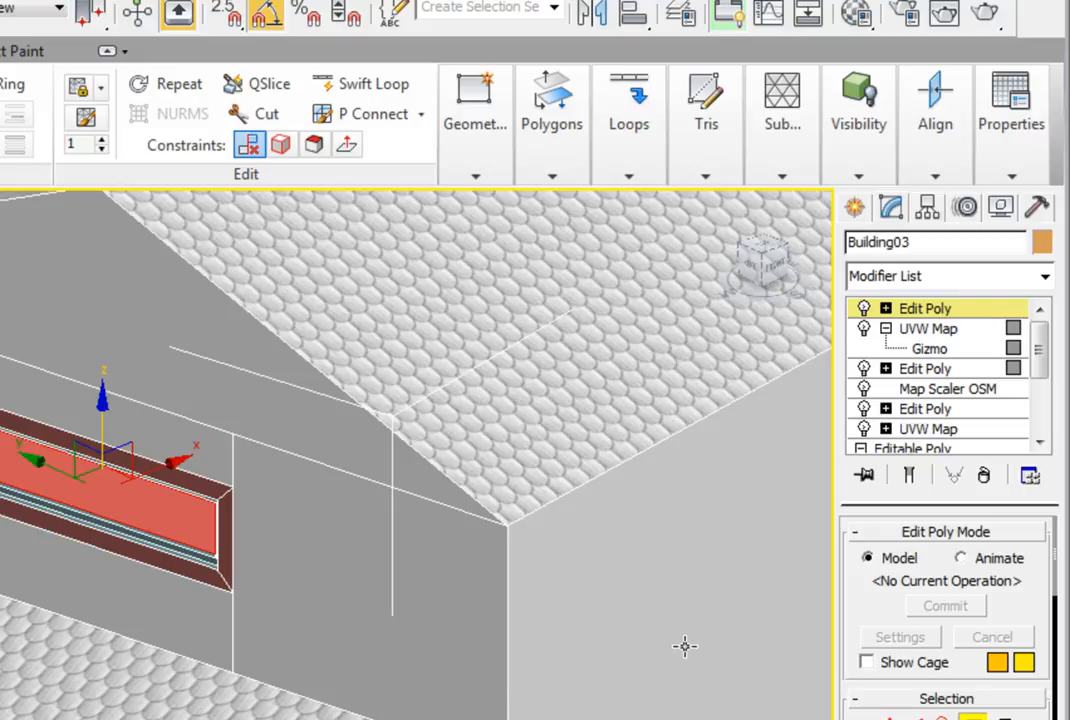
# - Assign material ID 4 to the beveled window pane polygon
pyautogui.moveTo(1022, 172)
pyautogui.moveTo(298, 329); pyautogui.dragTo(458, 437)
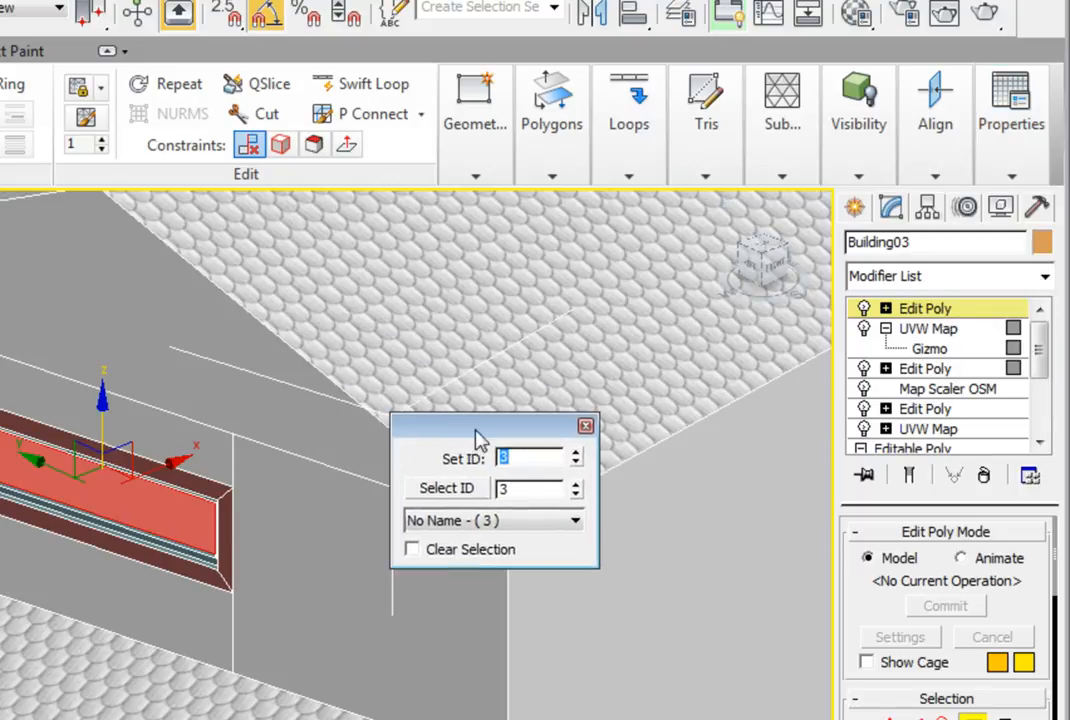
pyautogui.click(576, 454)
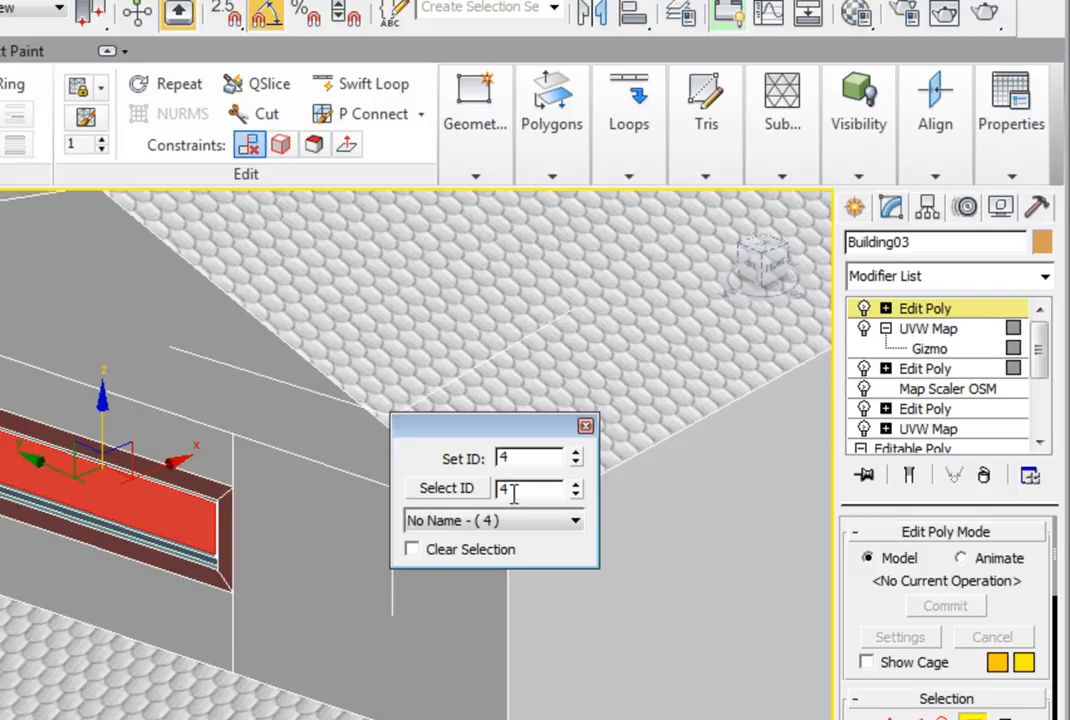
# - Select the window frame polygons by material ID 2 and extrude the selection by 2"
pyautogui.moveTo(511, 493); pyautogui.dragTo(490, 490)
pyautogui.write('2')
pyautogui.press('Return')
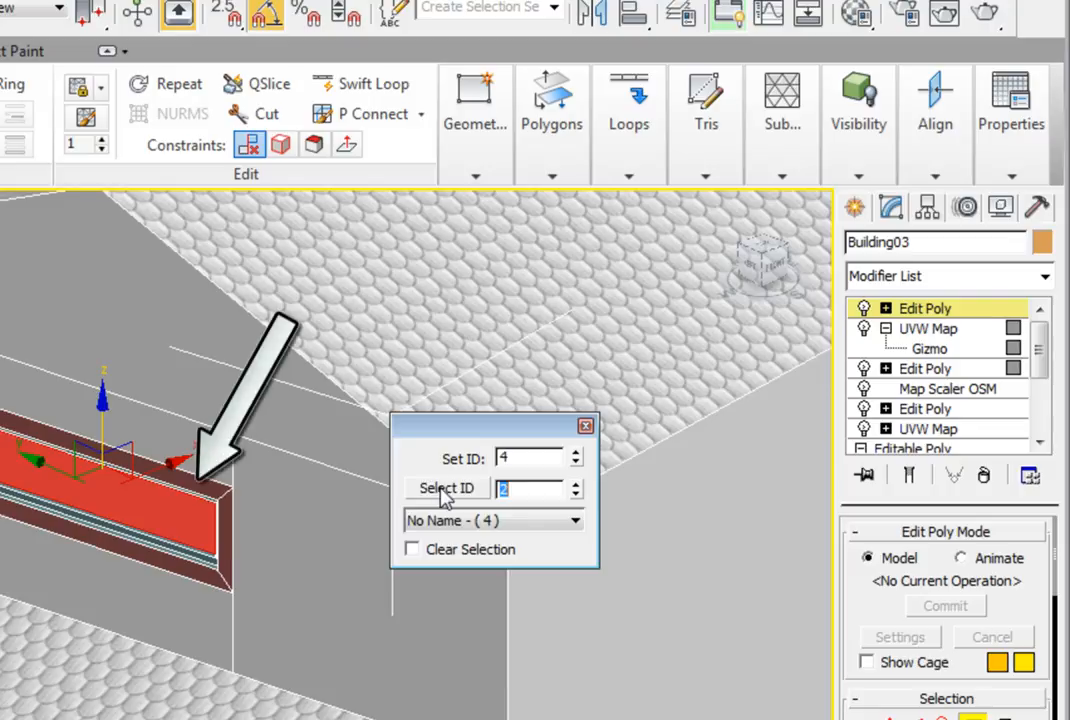
pyautogui.click(445, 494)
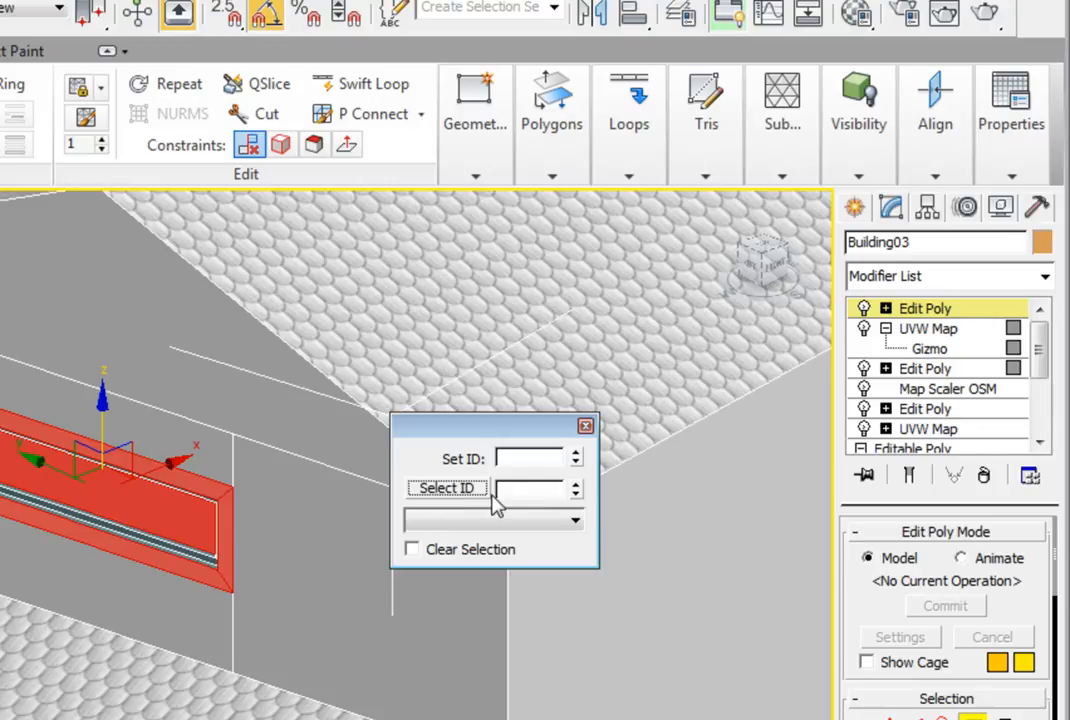
pyautogui.click(553, 140)
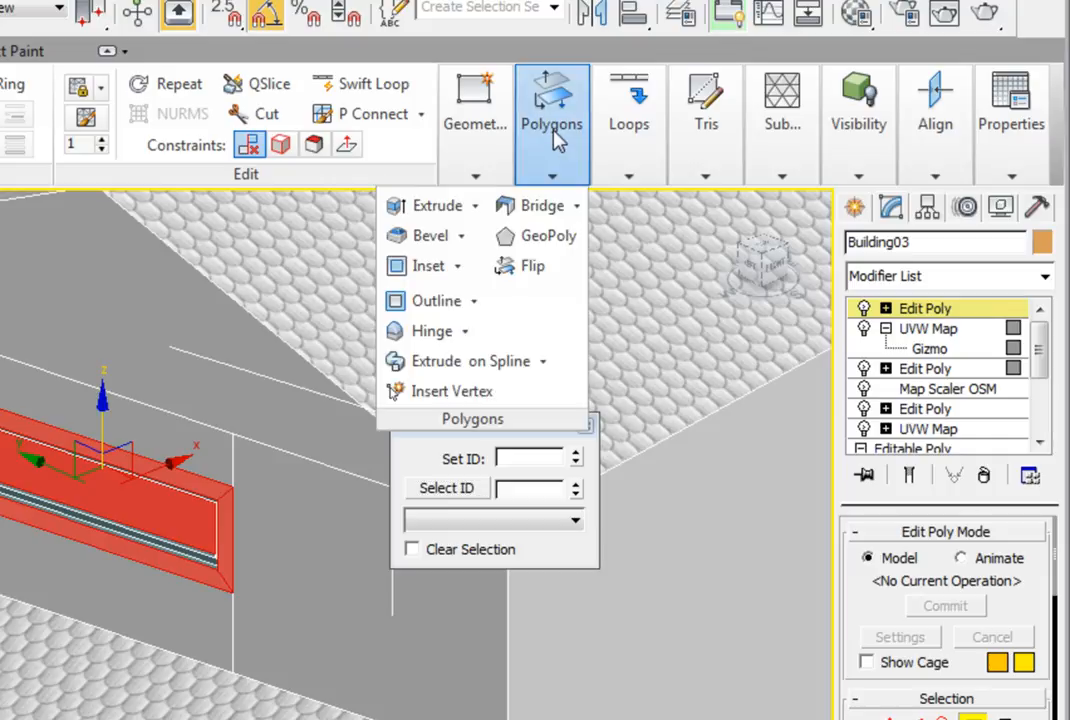
pyautogui.click(476, 206)
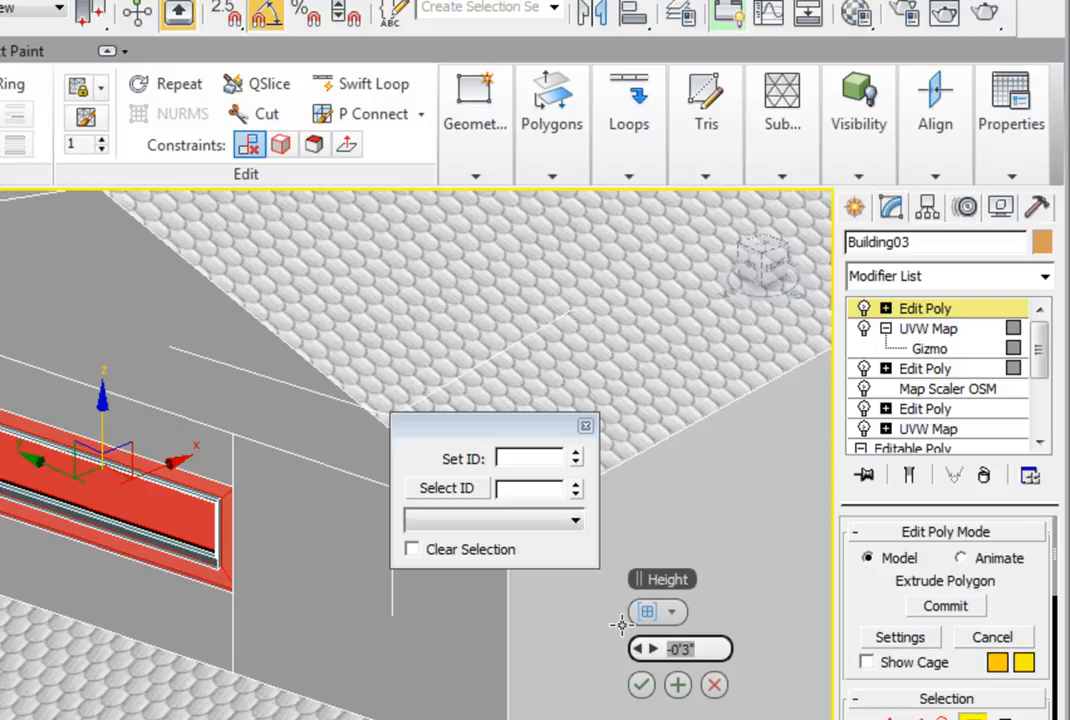
pyautogui.write('2"')
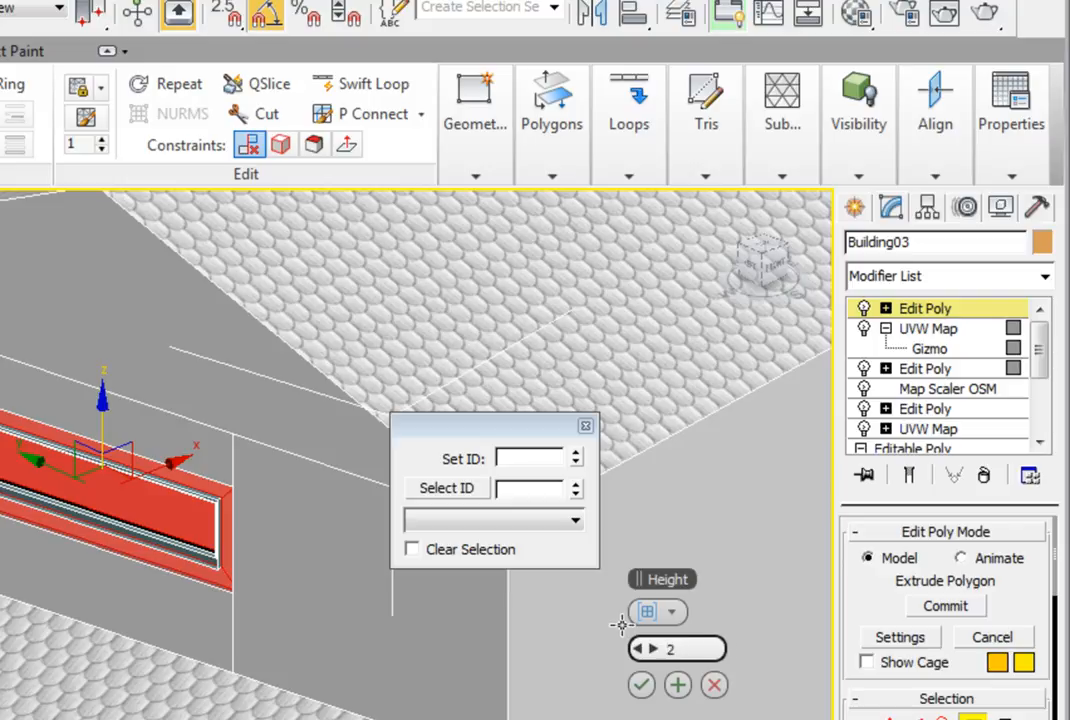
pyautogui.press('Return')
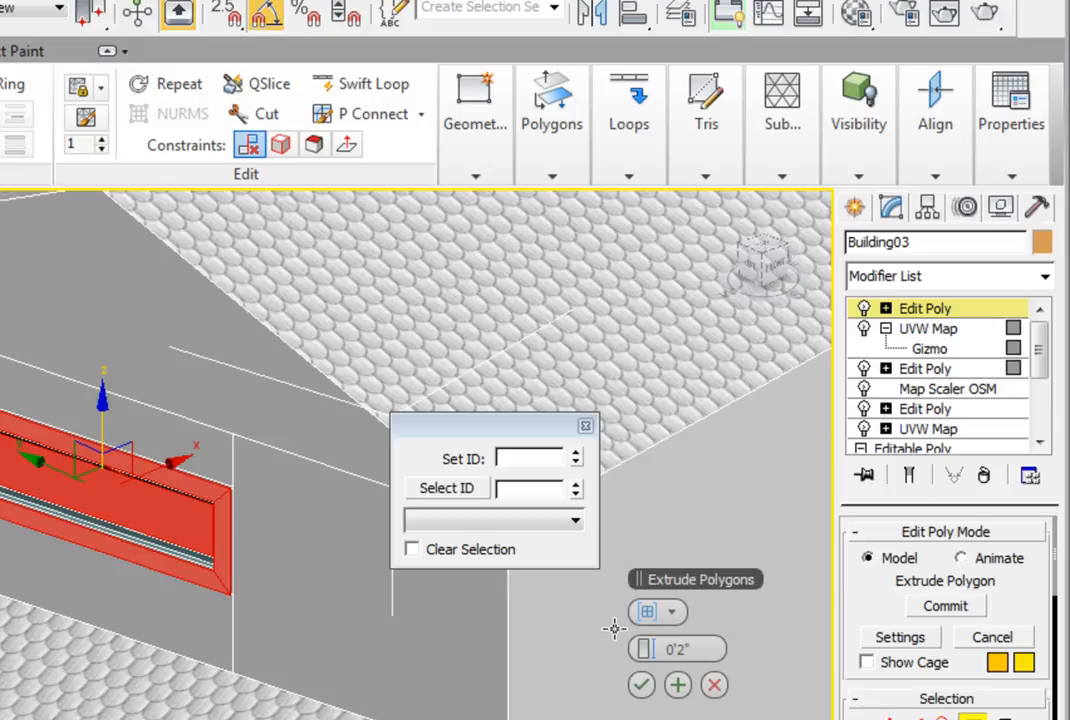
pyautogui.click(642, 685)
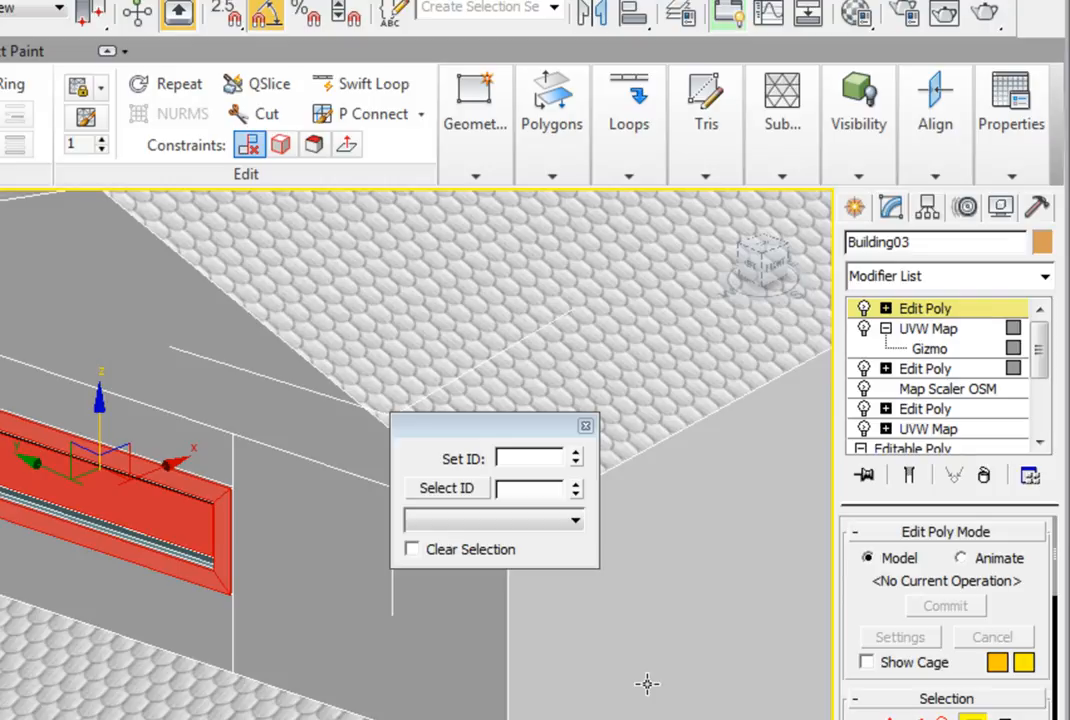
# - Bevel the extruded window polygons with a height of 1" and an outline of -1"
pyautogui.click(554, 178)
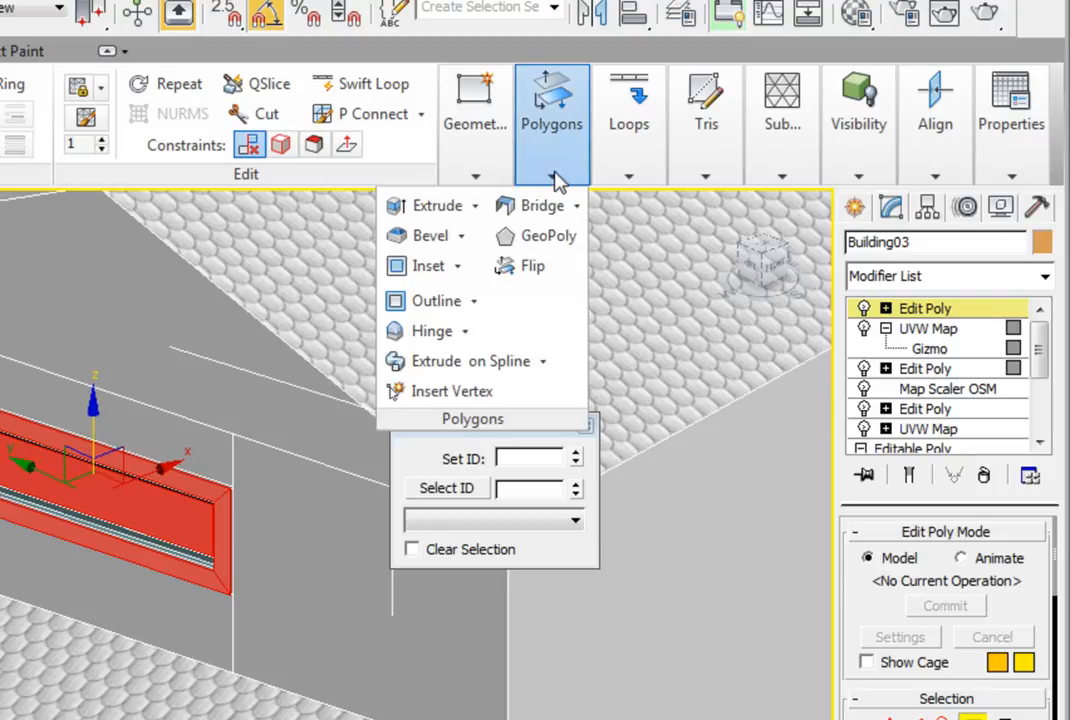
pyautogui.click(462, 236)
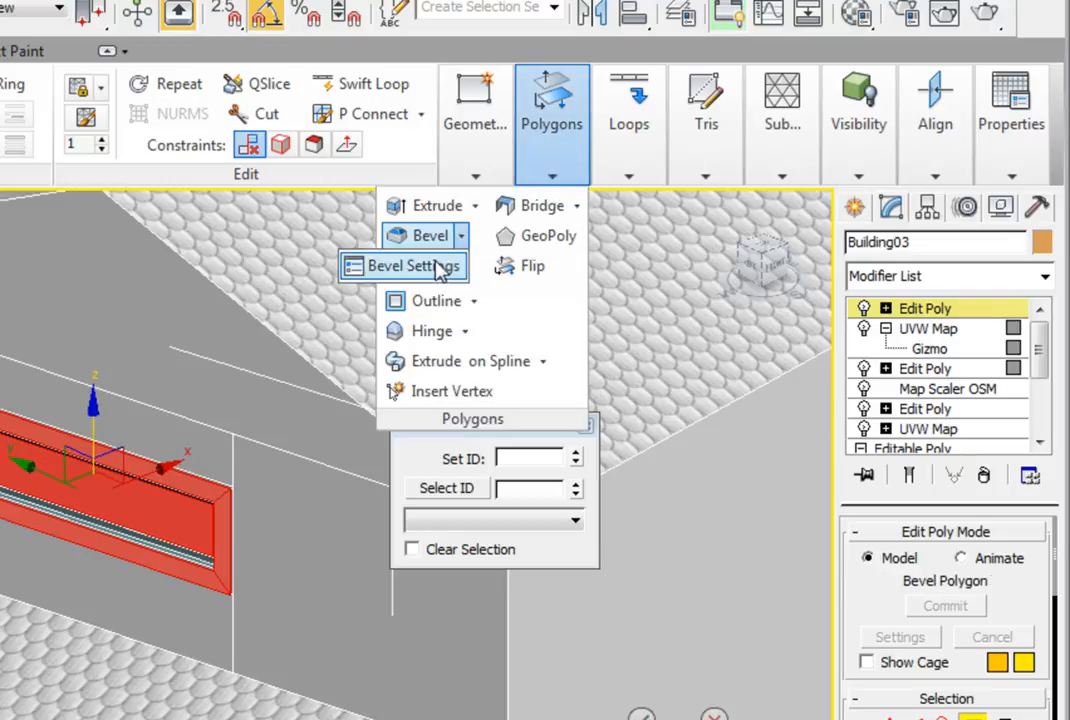
pyautogui.click(440, 268)
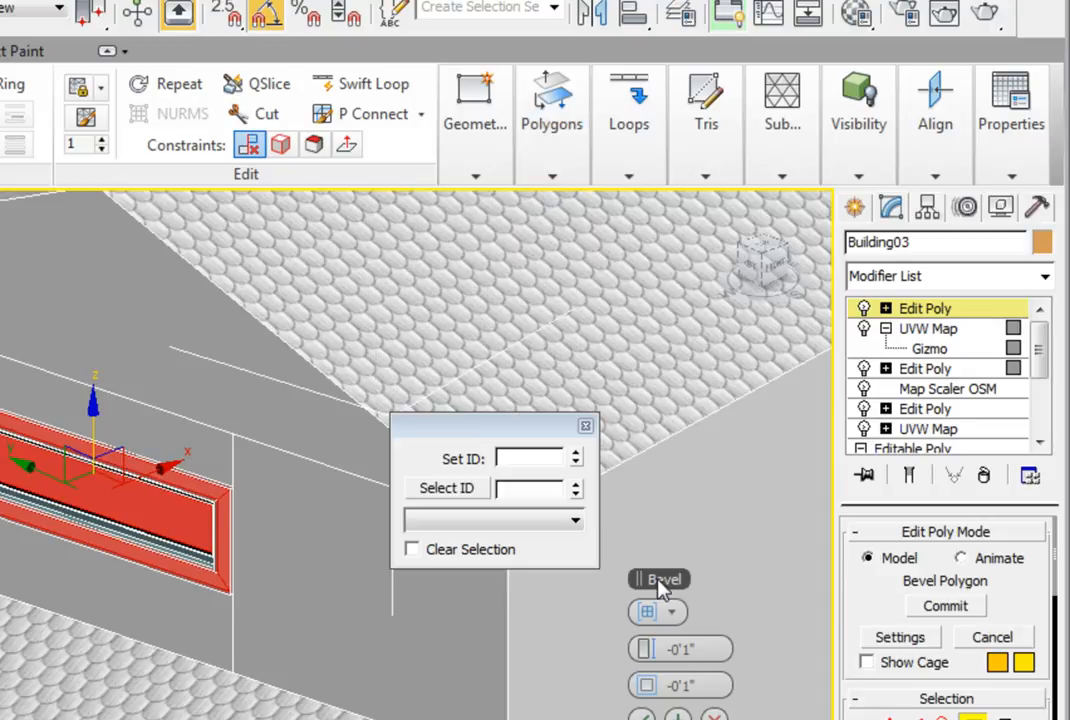
pyautogui.click(678, 648)
pyautogui.press('BackSpace')
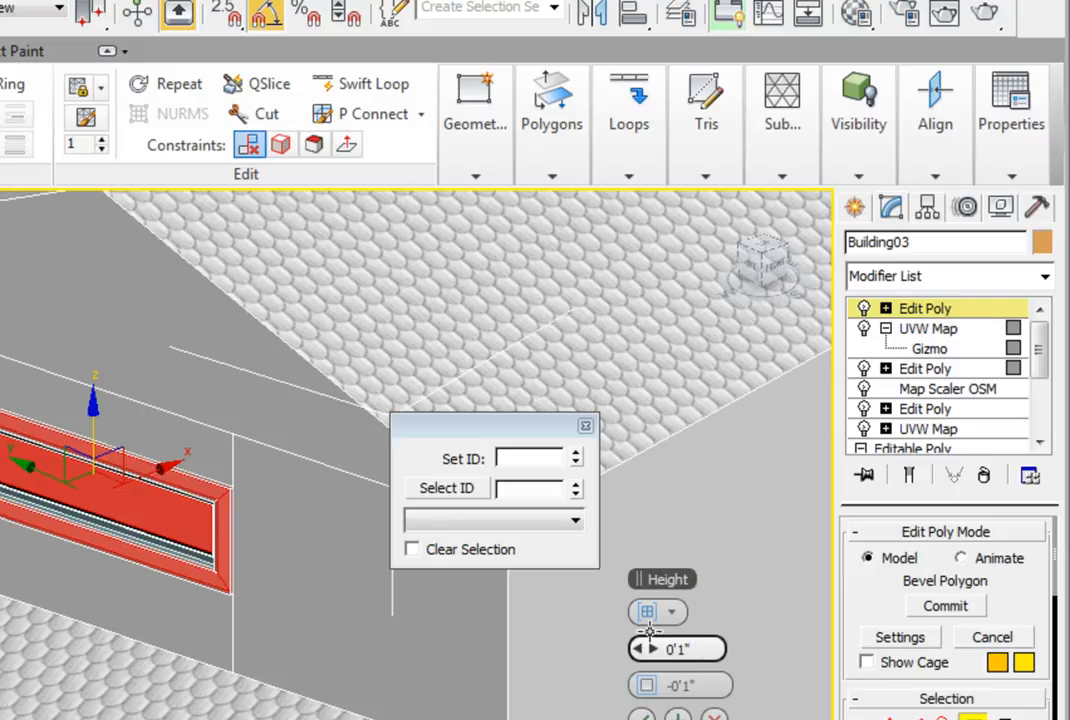
pyautogui.press('Return')
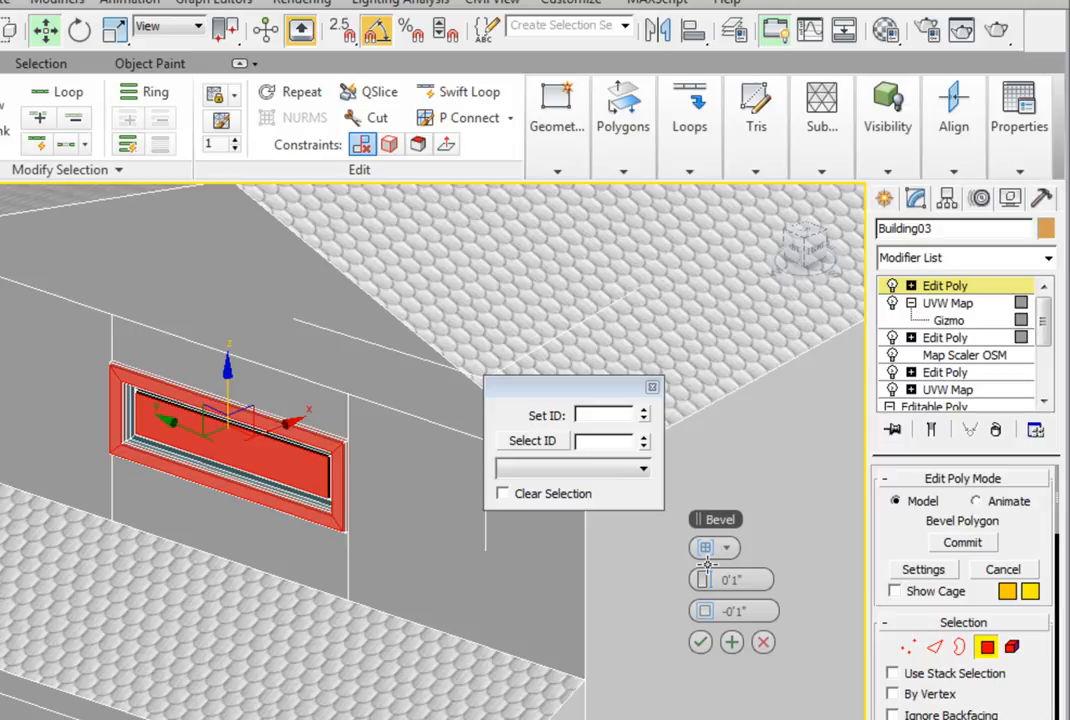
pyautogui.click(700, 643)
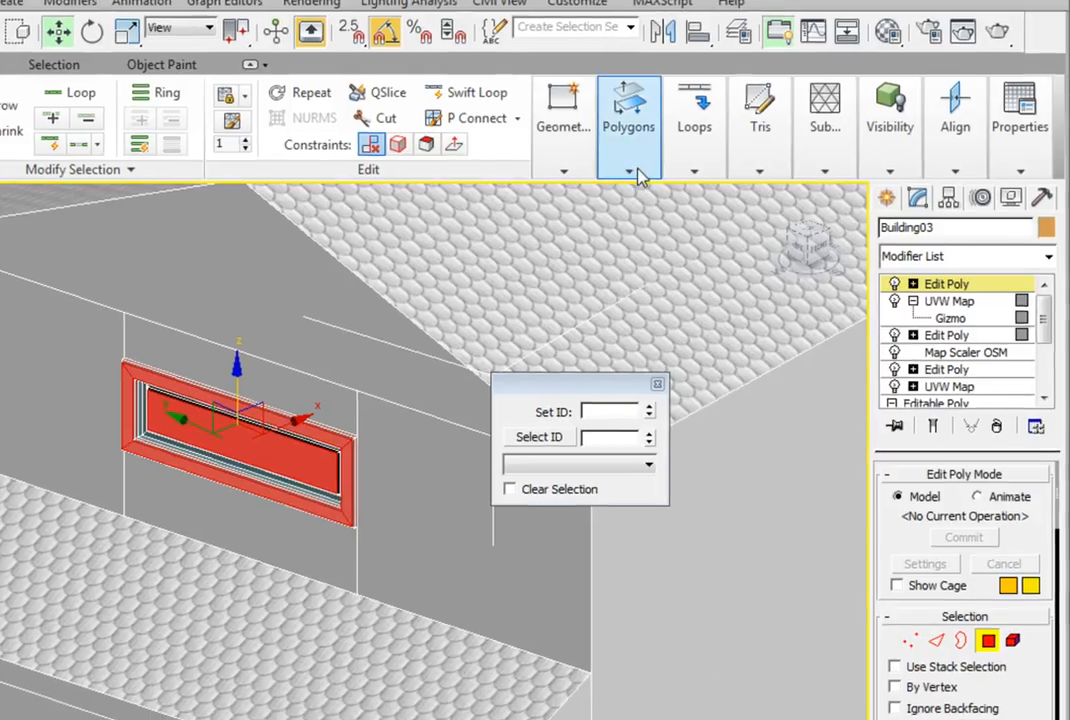
# - Exit polygon editing on the building and close the material ID window
pyautogui.click(624, 170)
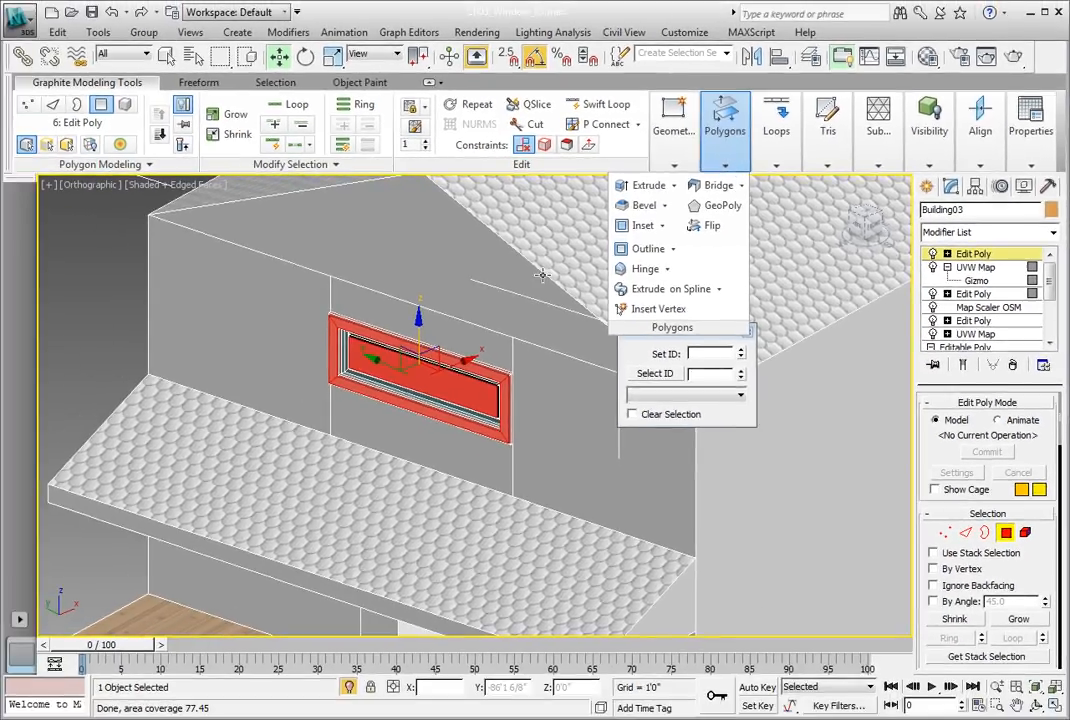
pyautogui.click(101, 107)
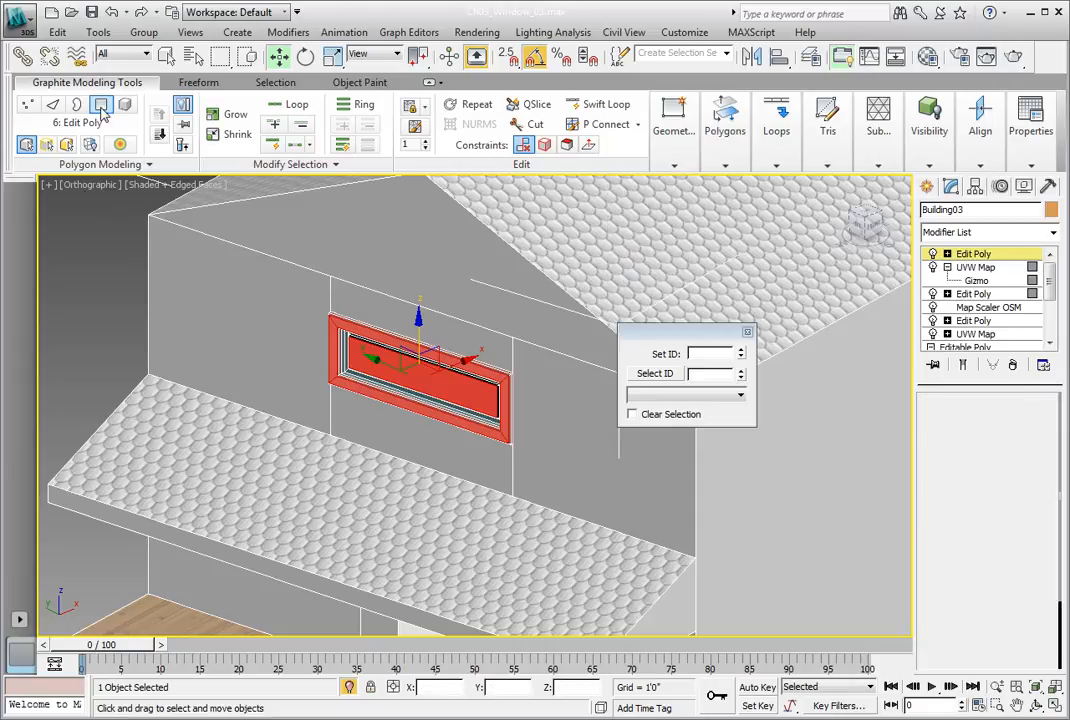
pyautogui.click(746, 331)
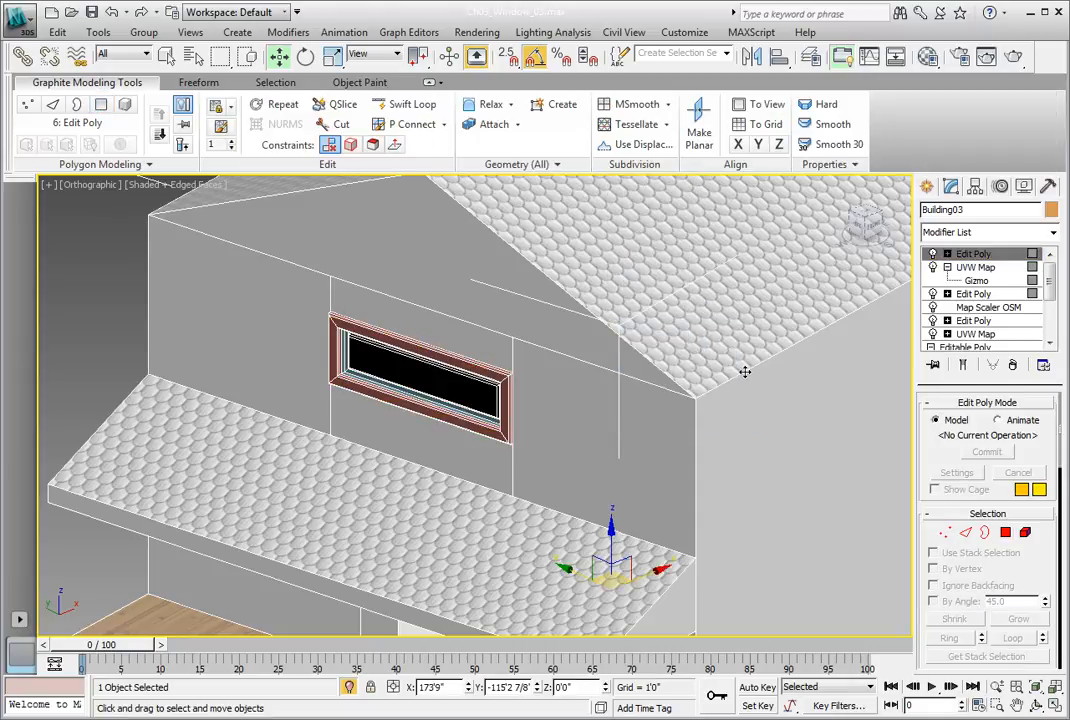
# - End the isolation of Building03 to show it among the other buildings of the site
pyautogui.press('z')
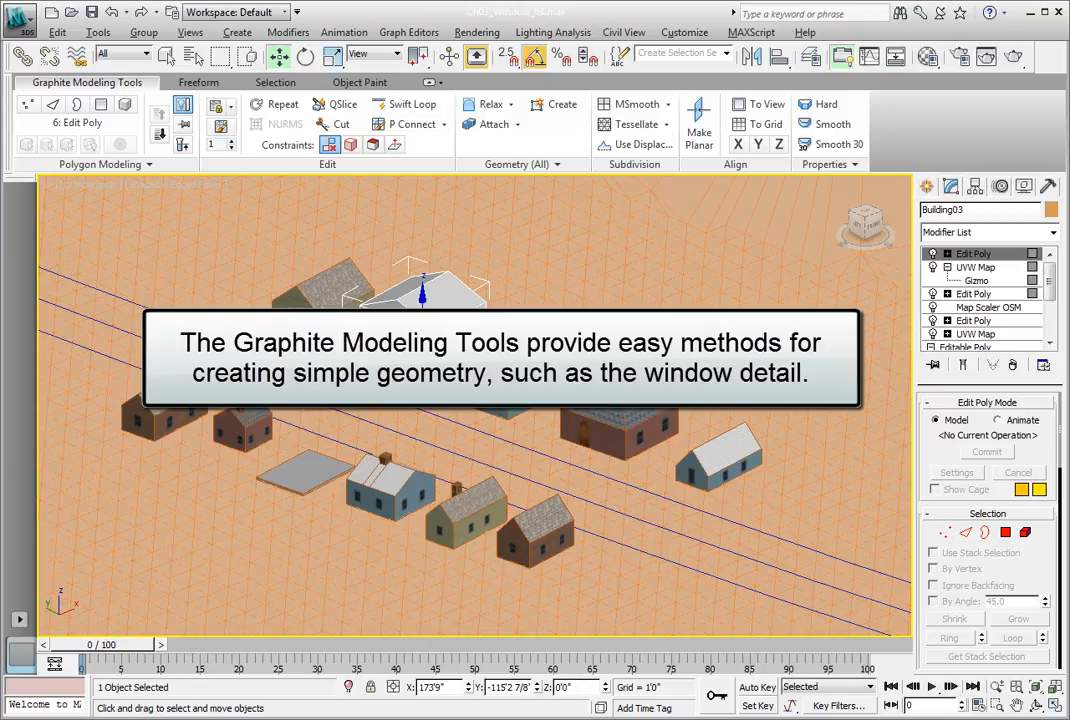
pyautogui.rightClick(196, 232)
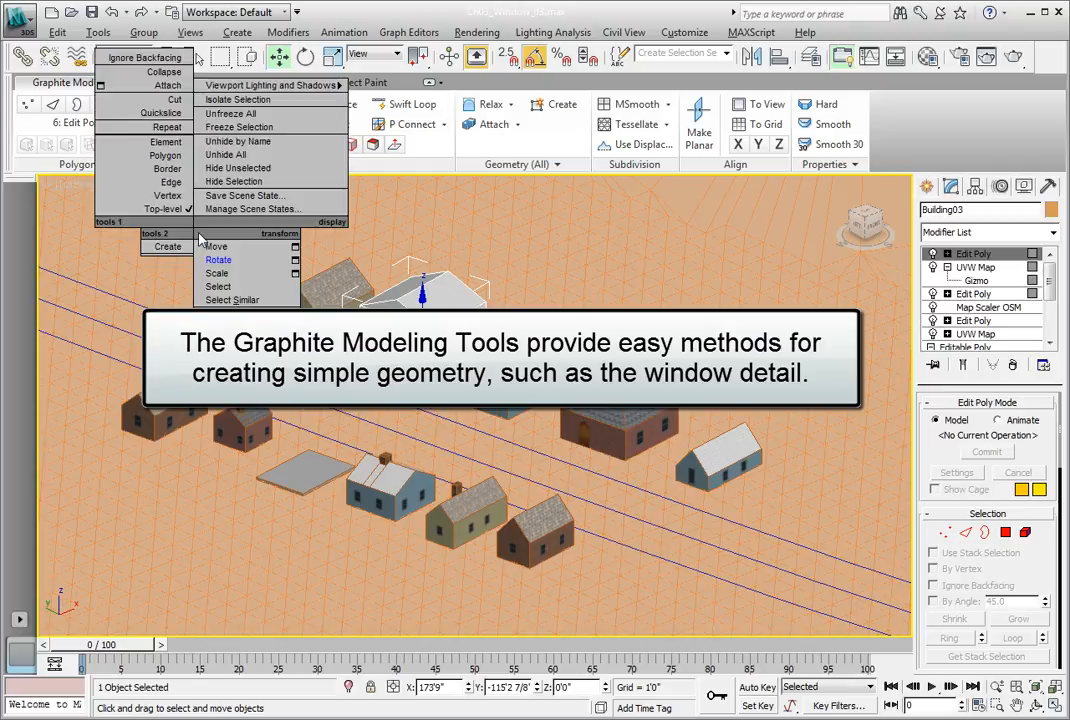